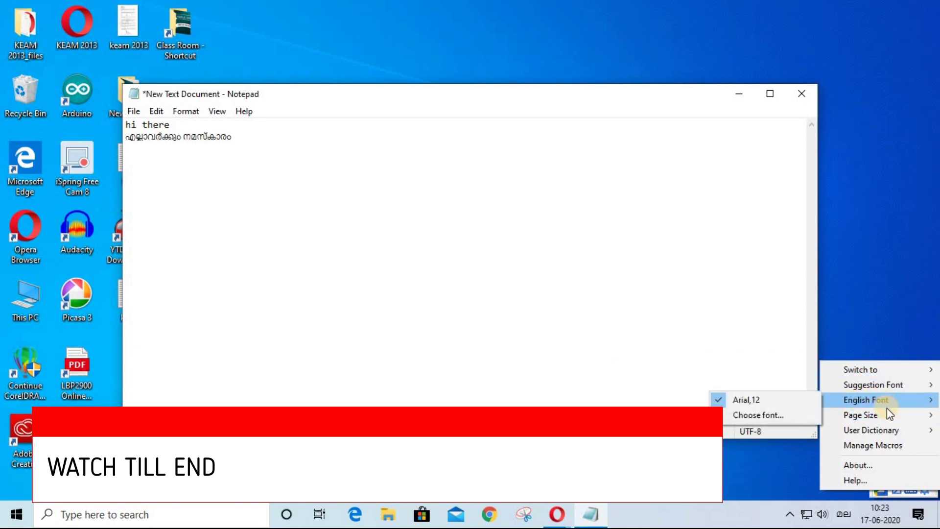
mouse_move(890, 428)
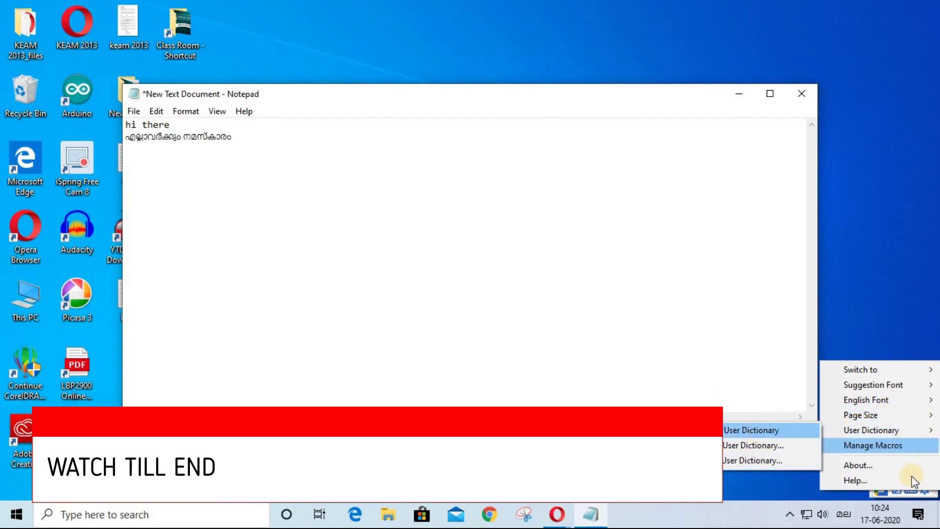
click(894, 495)
click(889, 428)
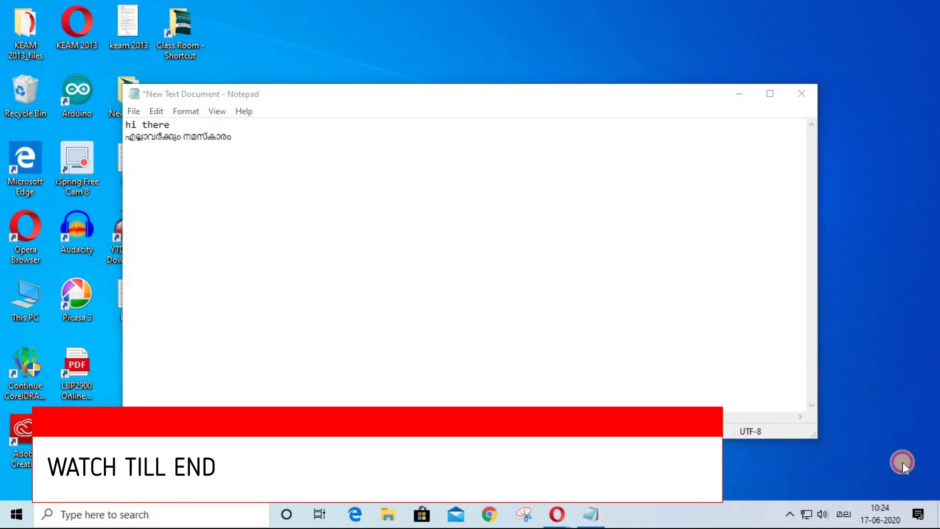
Switch the input language to English (United States) with the United Kingdom keyboard and write "hello" on the third line.
click(843, 514)
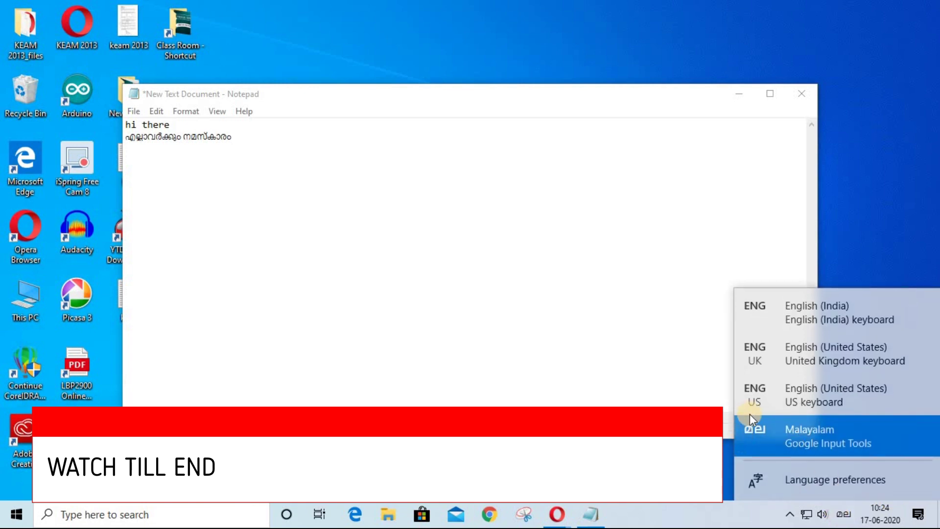
click(797, 360)
click(137, 167)
key(ctrl+z)
key(End)
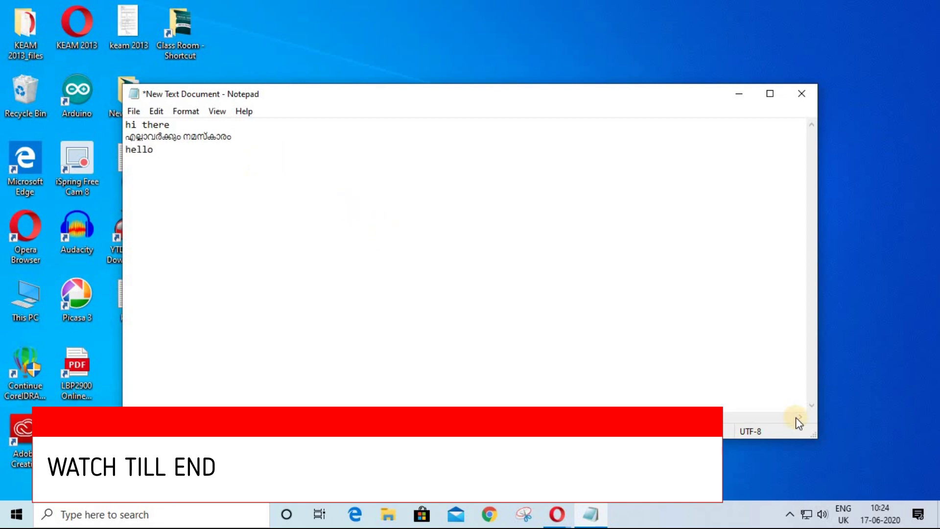
Switch the input language to Malayalam Google Input Tools and try composing the word "please" on the fourth line.
click(839, 505)
click(850, 425)
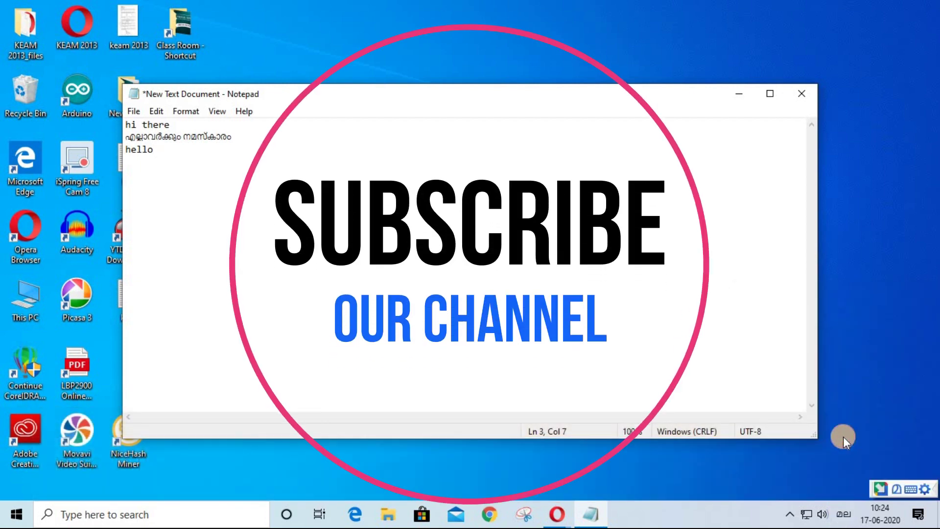
text(please)
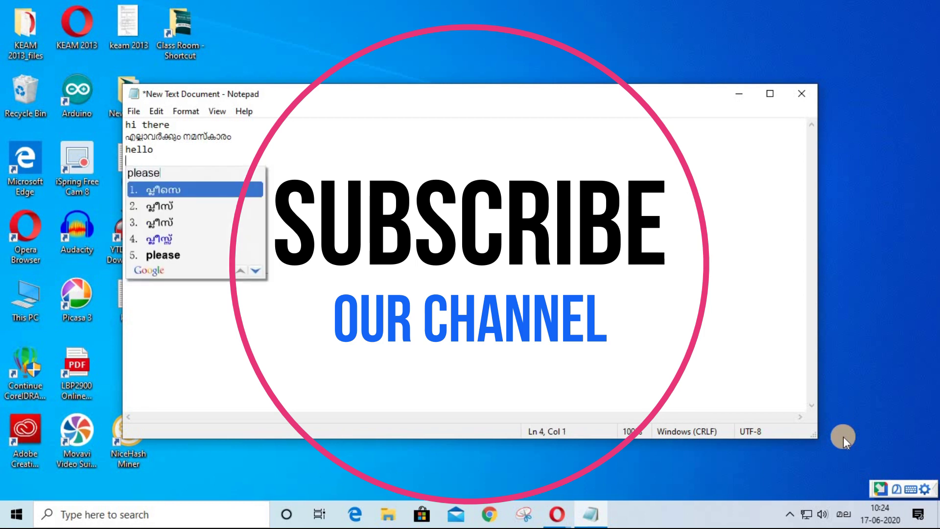
Delete the composed word "please" and return the input language to English (United States) with the United Kingdom keyboard.
key(BackSpace)
key(BackSpace)
key(BackSpace)
key(BackSpace)
key(BackSpace)
key(BackSpace)
key(BackSpace)
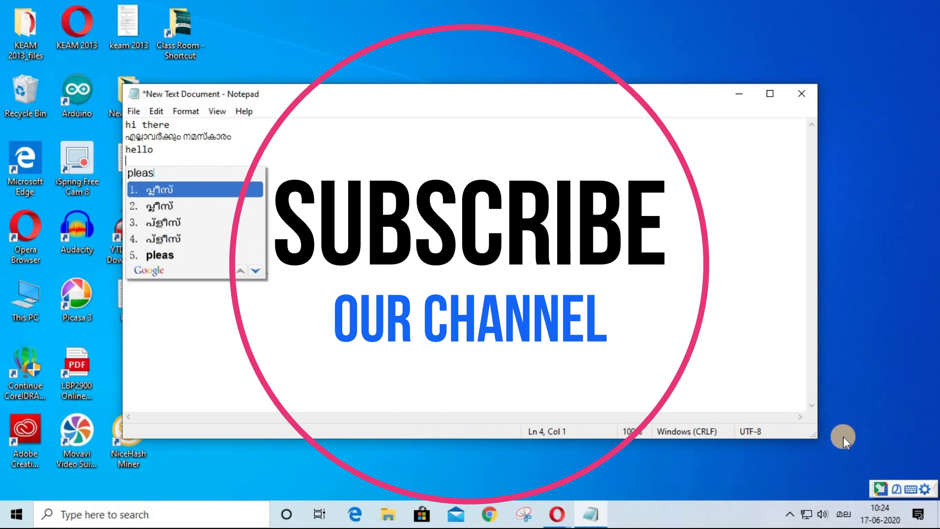
click(843, 513)
click(780, 350)
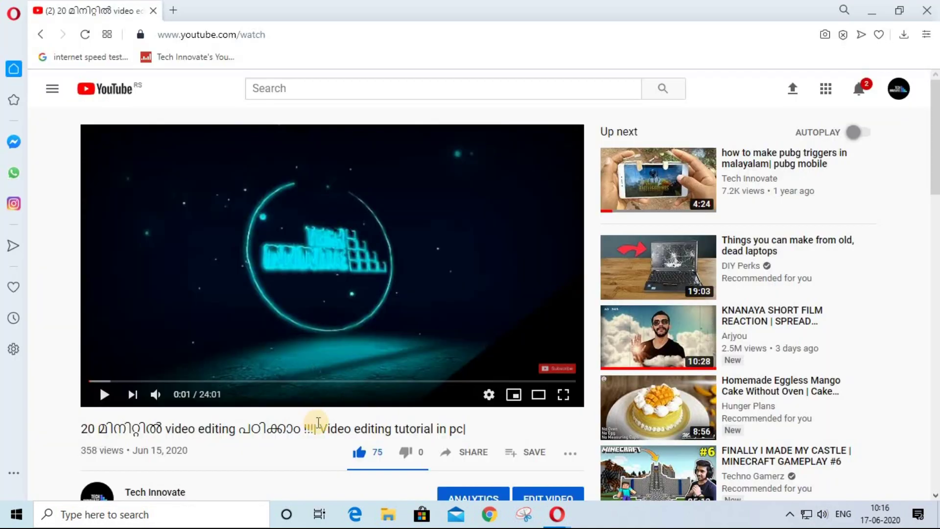
Open the raboninco.com/10PNF link from the video description and get through the ad pages by skipping the ad and allowing notifications.
scroll(316, 440, down, 5)
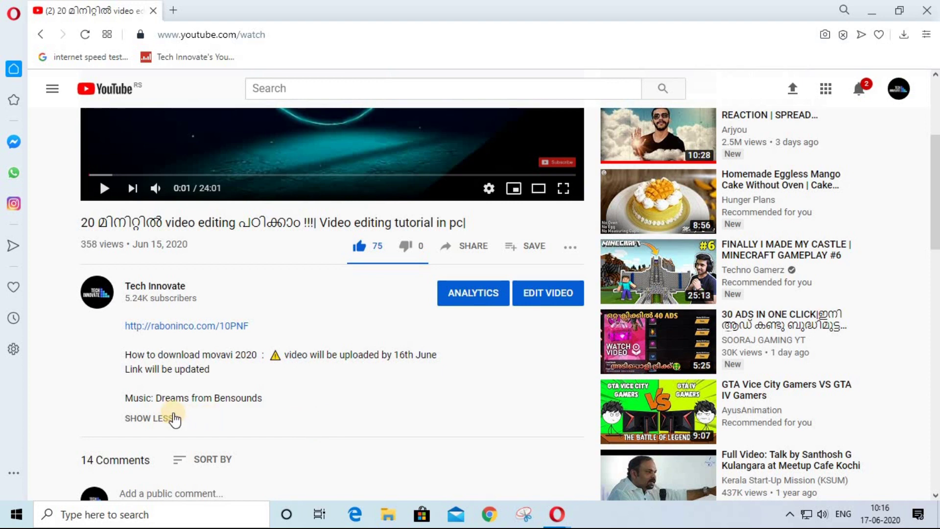
click(175, 418)
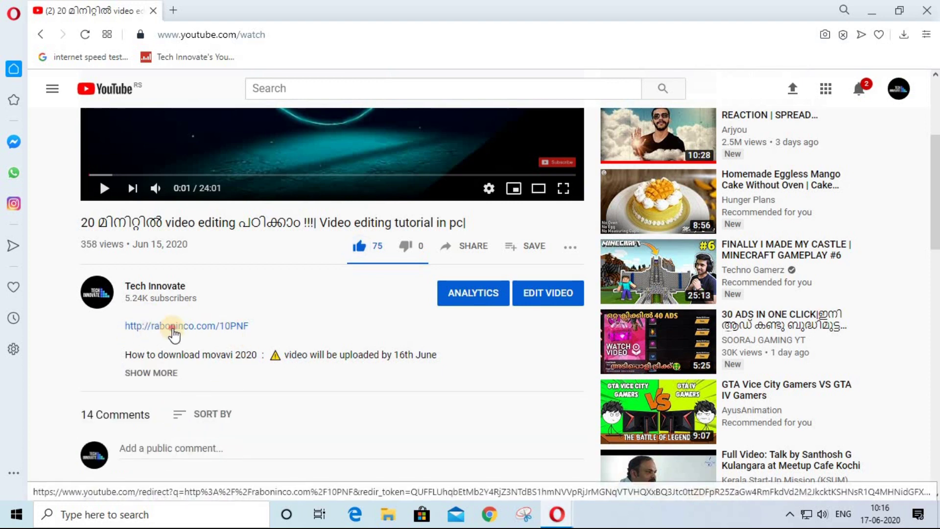
click(174, 327)
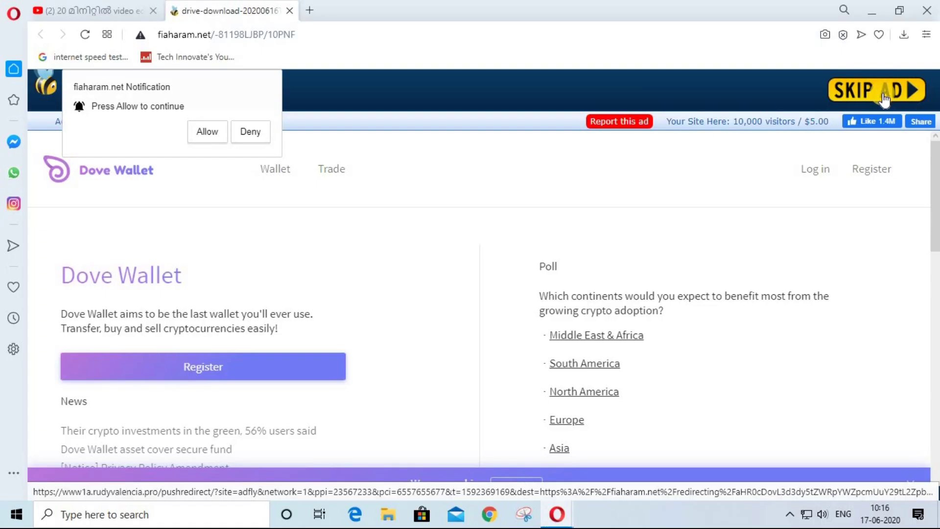
click(871, 96)
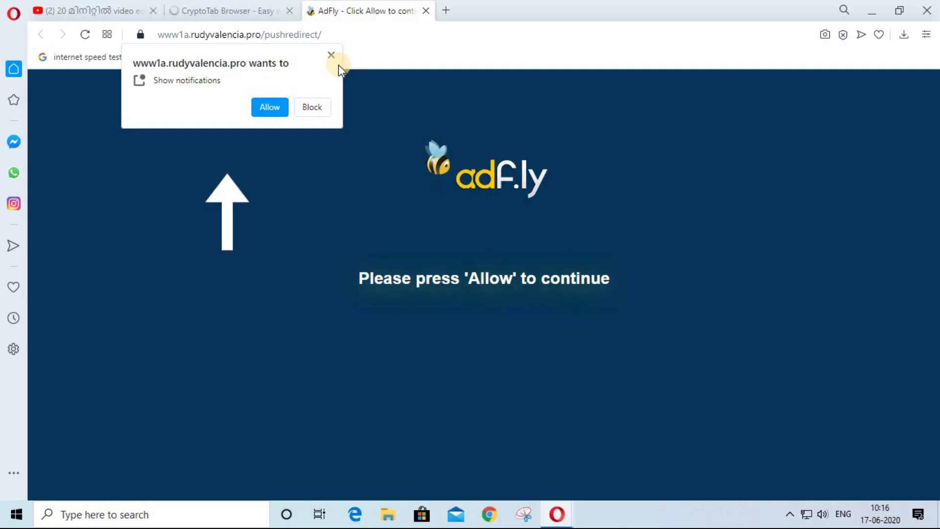
click(271, 106)
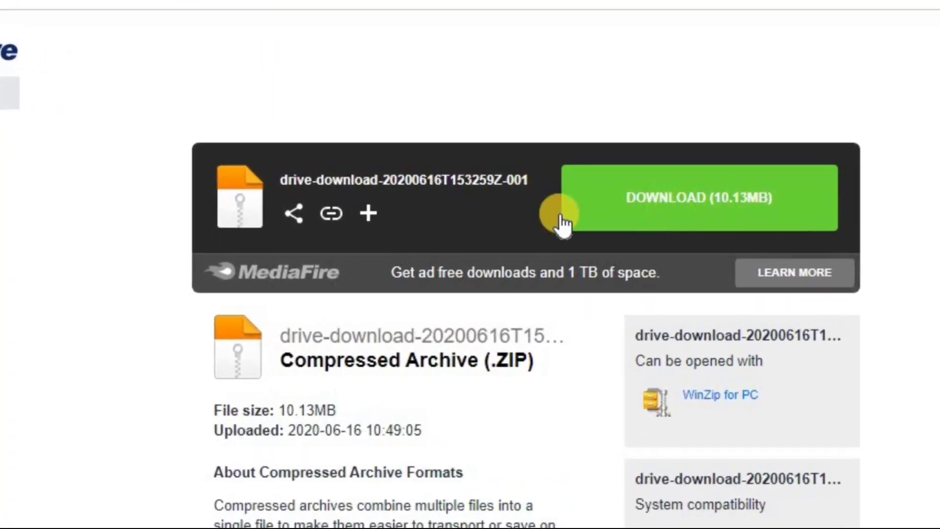
Download the drive-download-20200616T153259Z-001 ZIP archive from MediaFire and minimize the browser.
click(636, 208)
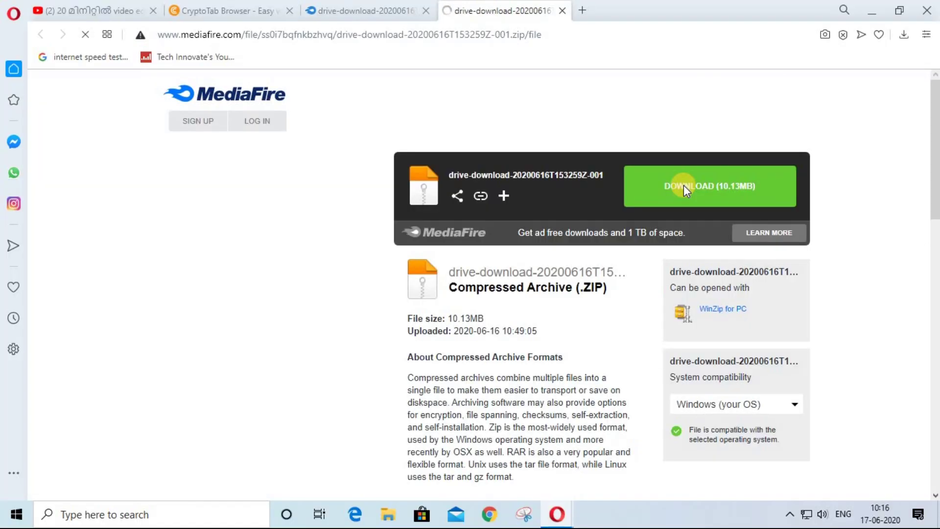
click(684, 186)
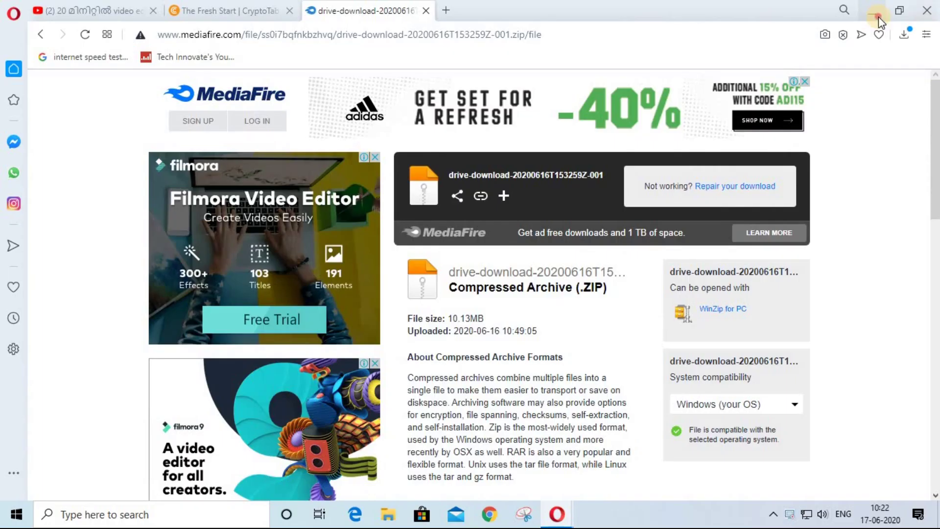
click(781, 31)
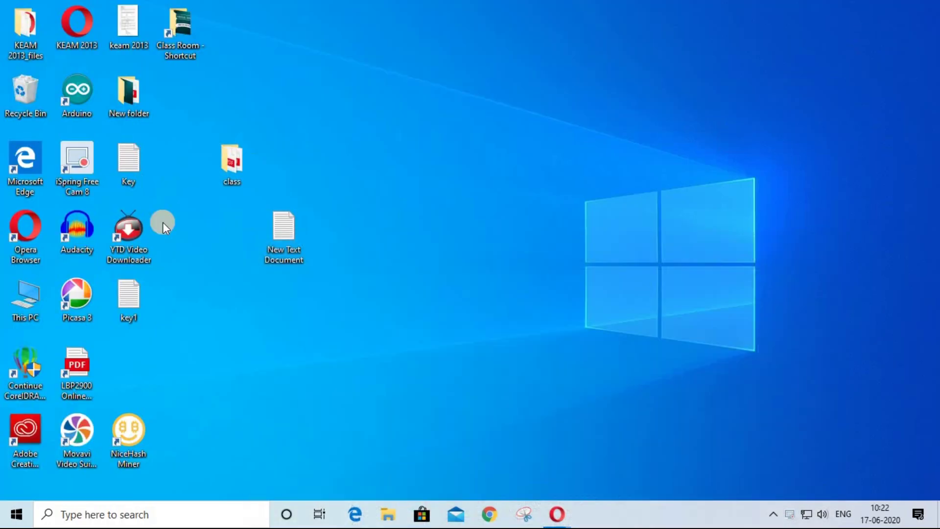
Extract the drive-download-20200616T153259Z-001 (1) archive in the Downloads folder with WinRAR, keeping the suggested destination path and options.
double_click(12, 307)
double_click(277, 285)
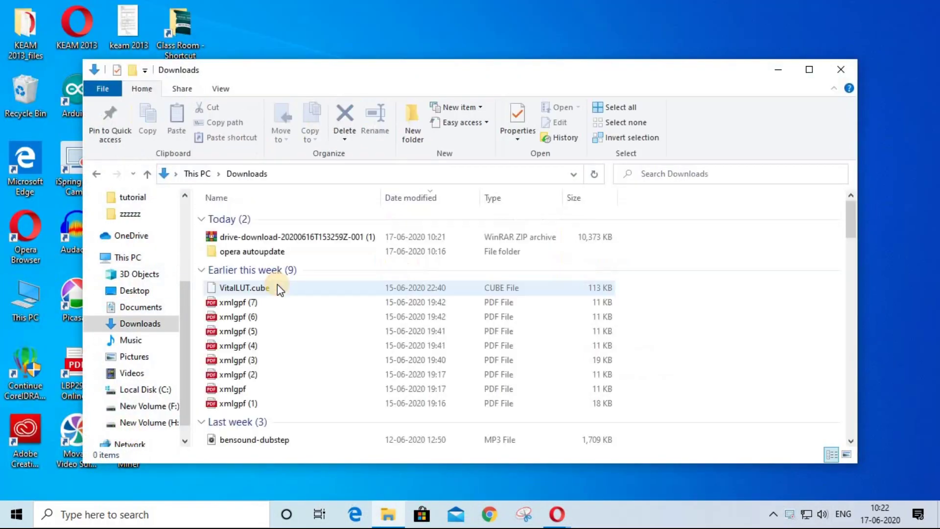
click(230, 236)
right_click(245, 237)
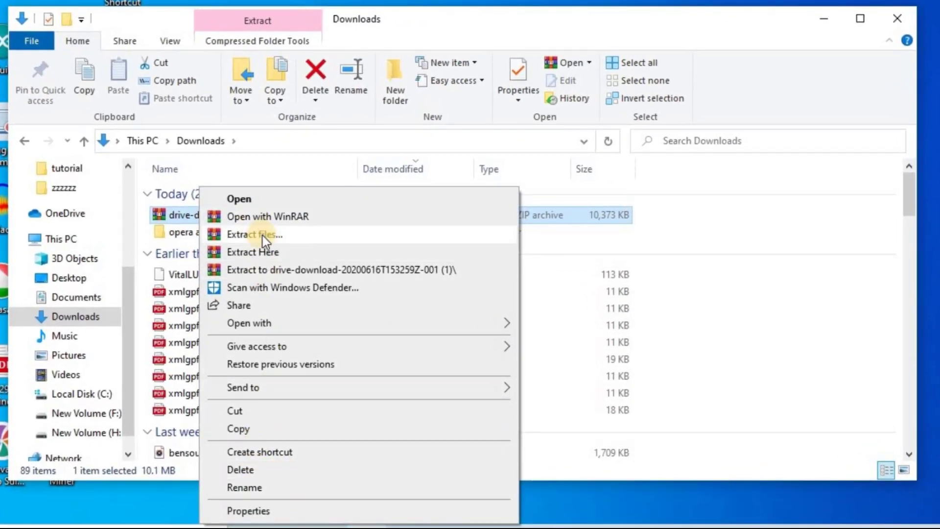
click(263, 236)
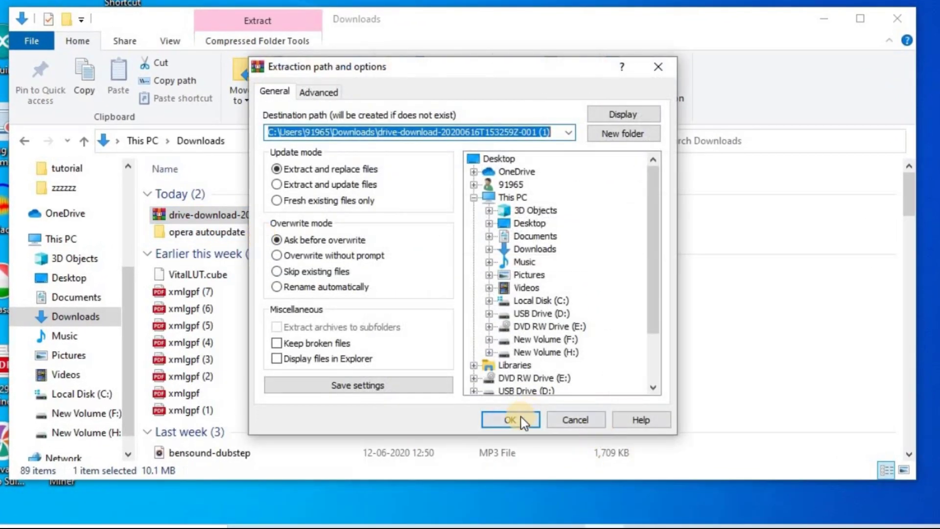
click(522, 421)
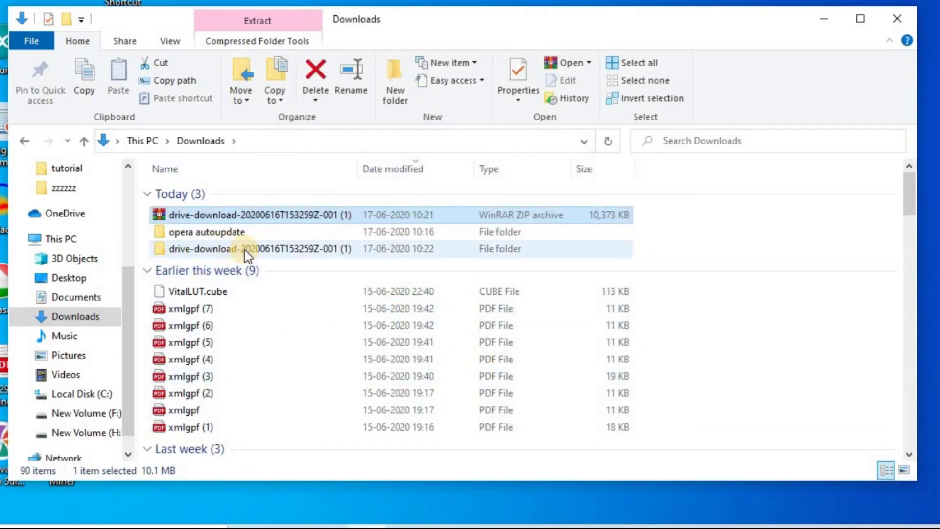
Open the extracted drive-download folder and install 1-GoogleInputTools, completing its setup wizard.
double_click(216, 252)
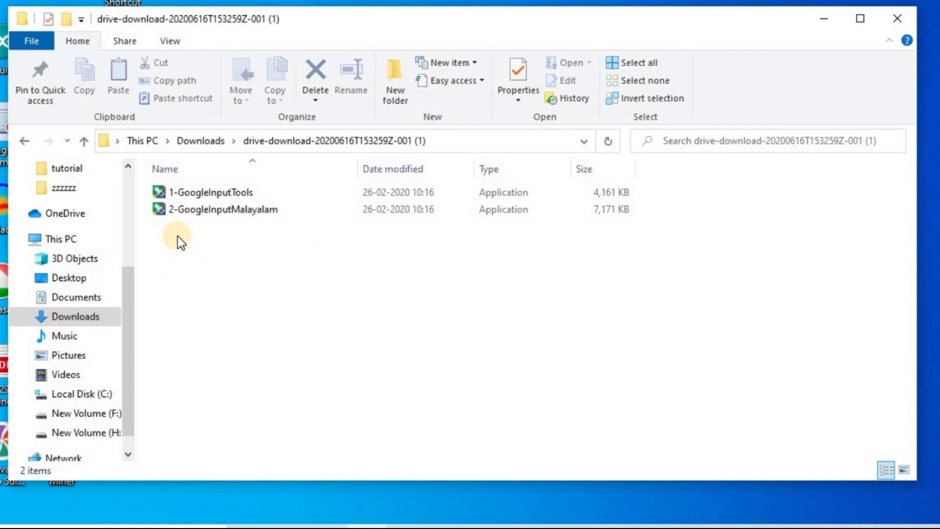
right_click(230, 193)
click(272, 78)
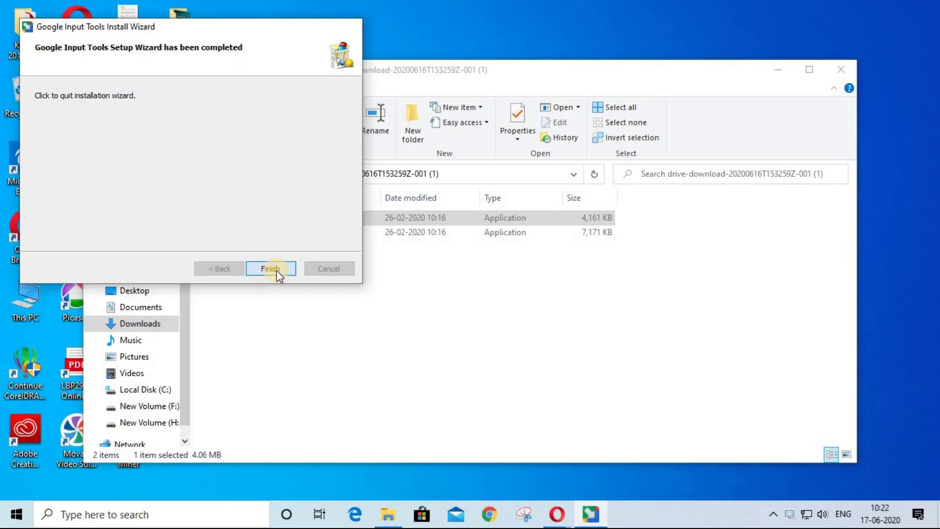
click(277, 274)
Install 2-GoogleInputMalayalam, complete its setup wizard and close the folder window.
click(269, 234)
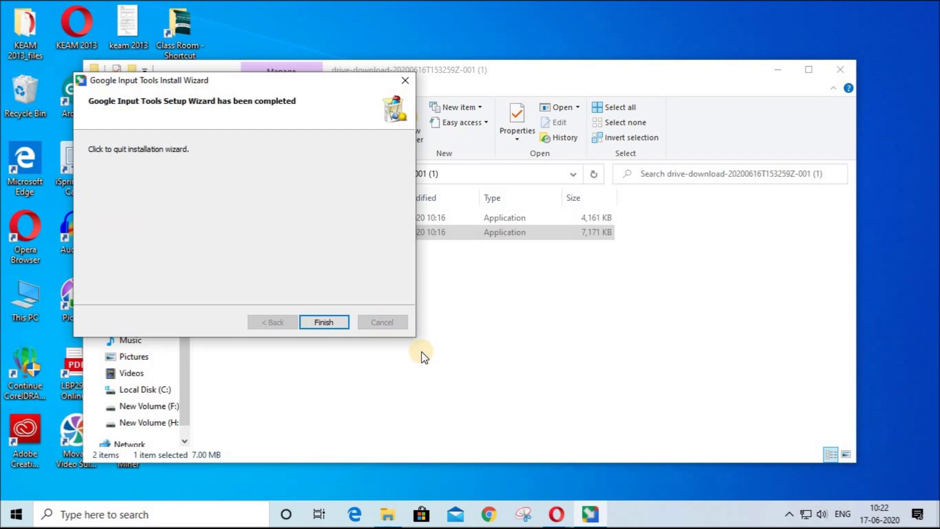
click(318, 326)
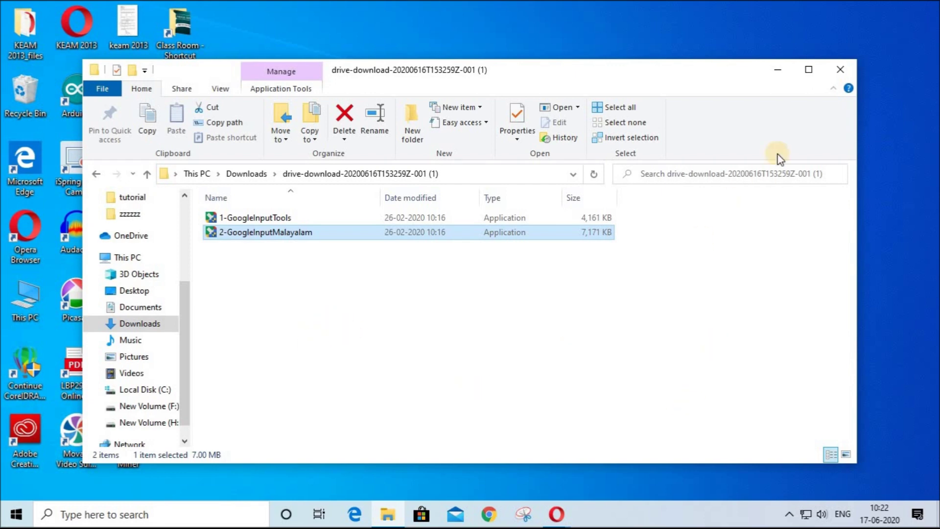
click(833, 83)
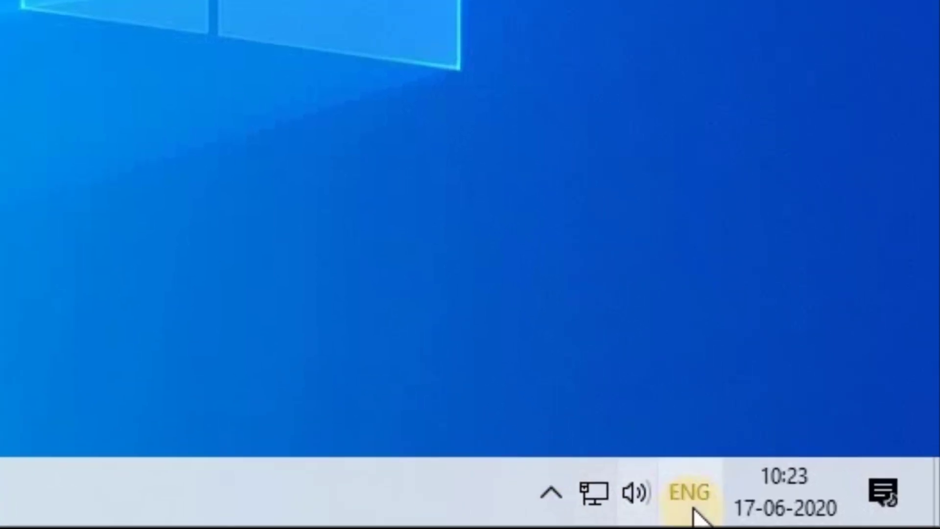
Switch the input language to Malayalam Google Input Tools and open New Text Document from the desktop.
click(819, 511)
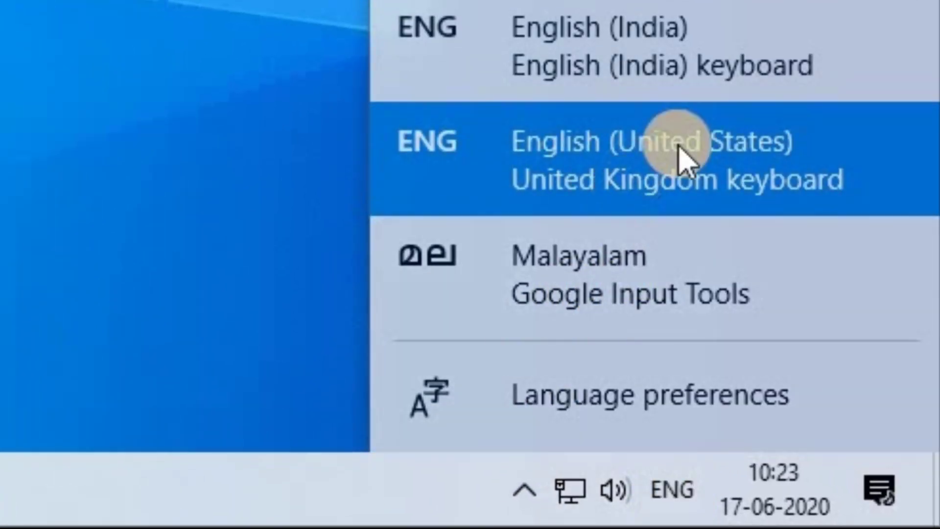
click(476, 297)
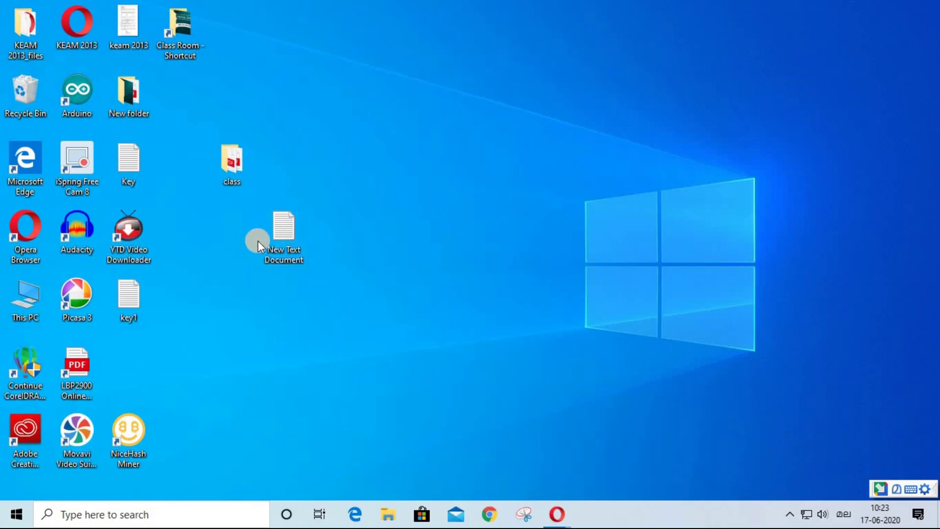
double_click(282, 243)
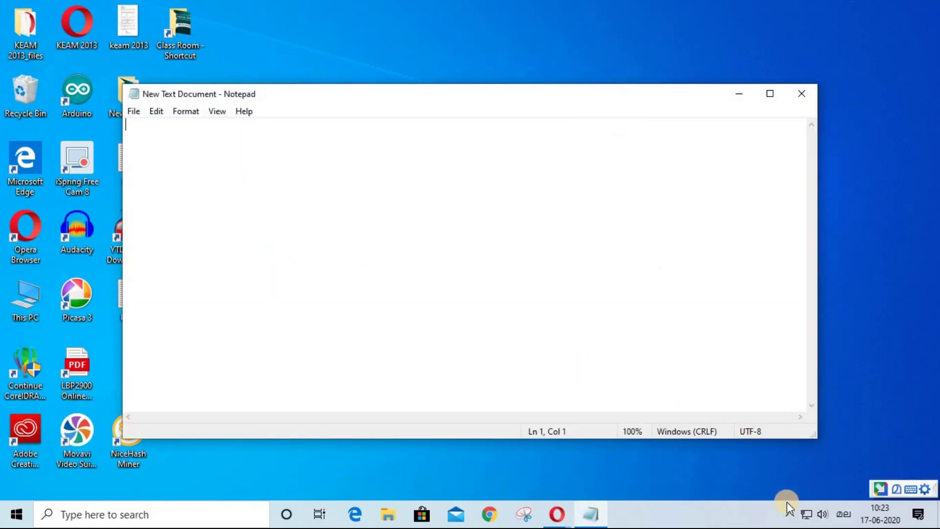
Switch the input language to English (United States) with the United Kingdom keyboard and write "hi there" on the first line.
click(842, 513)
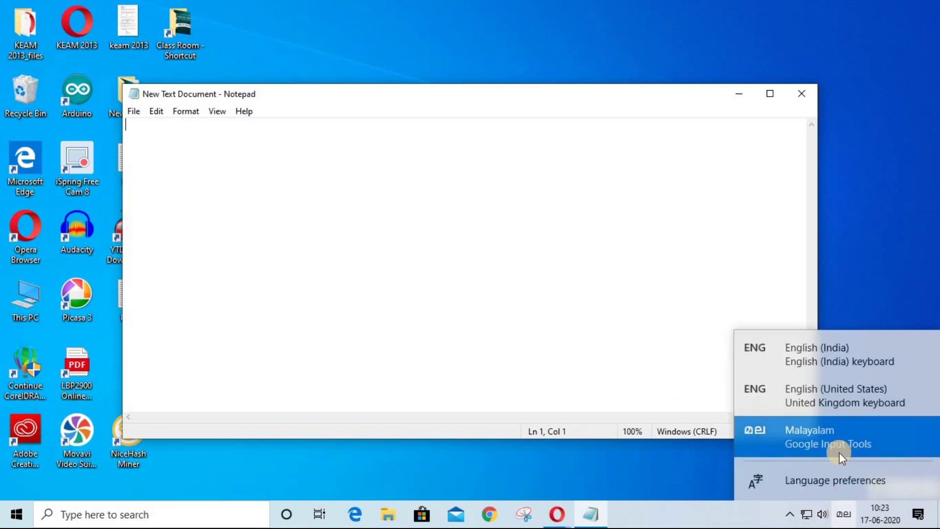
click(809, 387)
text(hi there)
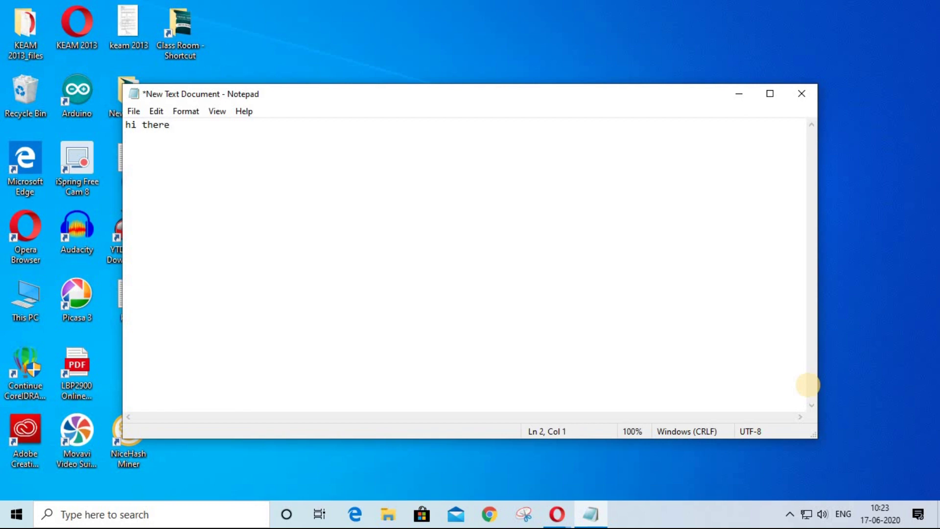
Switch the input language to Malayalam Google Input Tools and write "എല്ലാവർക്കും നമസ്കാരം" on the second line using transliteration suggestions.
click(838, 510)
click(795, 434)
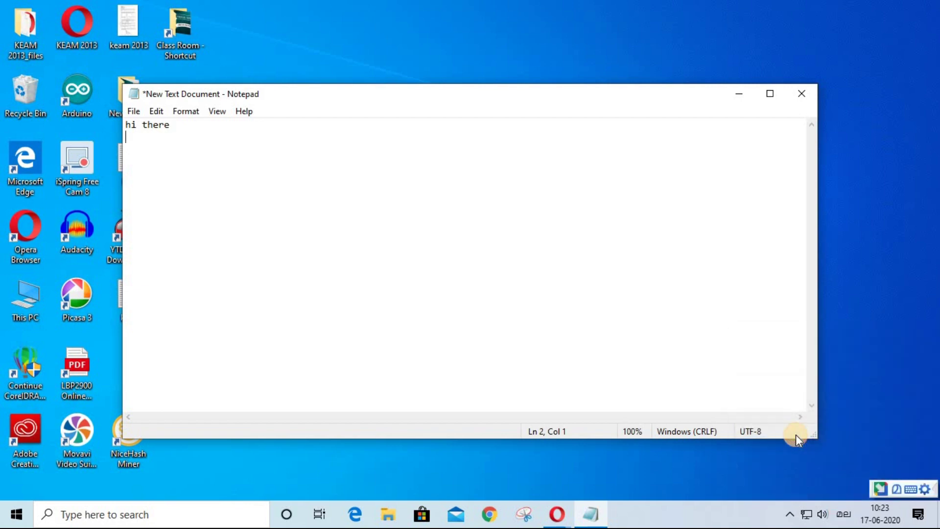
text(ella)
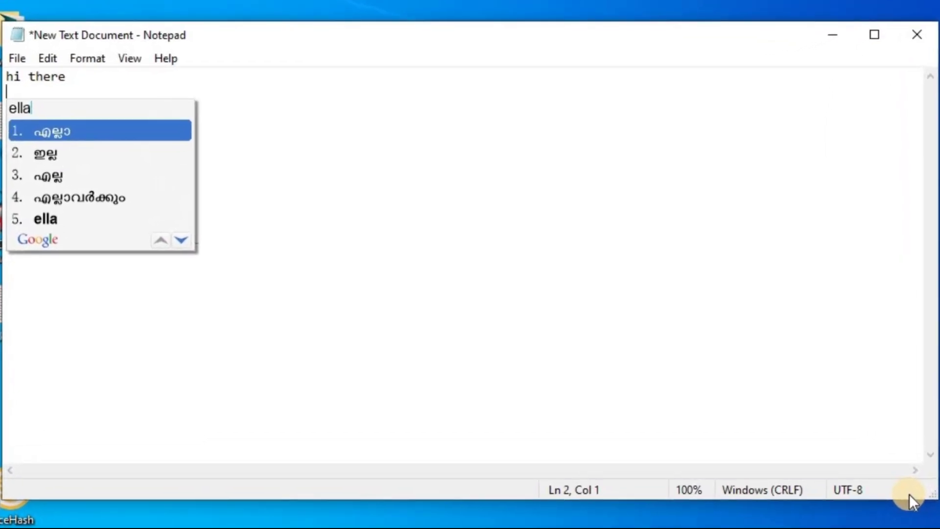
text(varkkum)
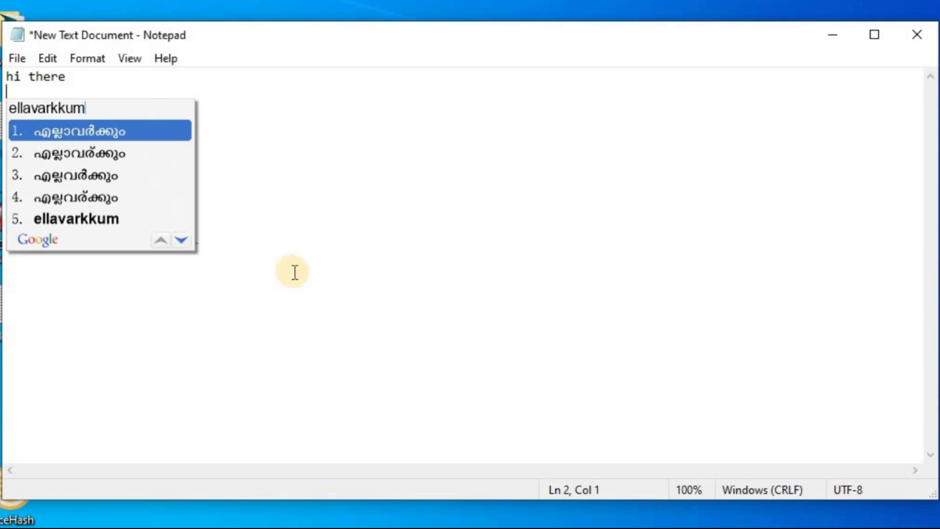
key(Return)
text(namaska)
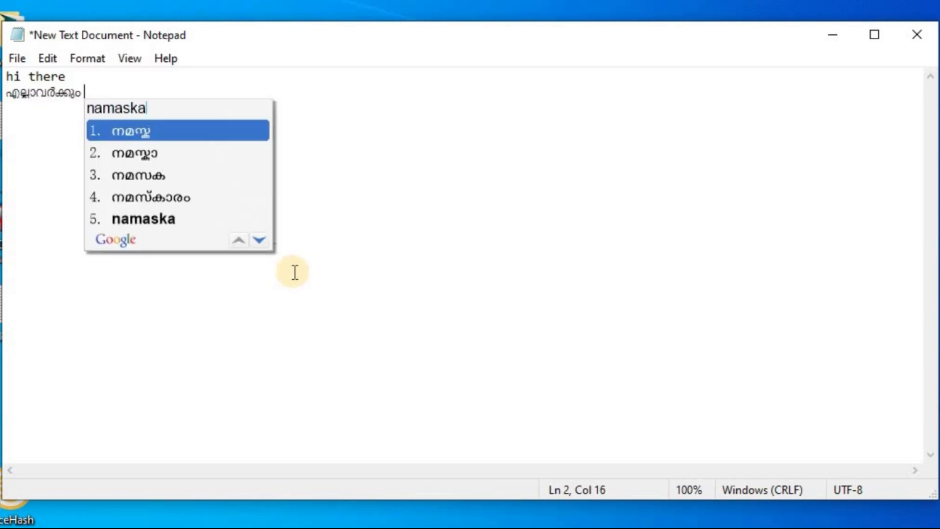
text(ram)
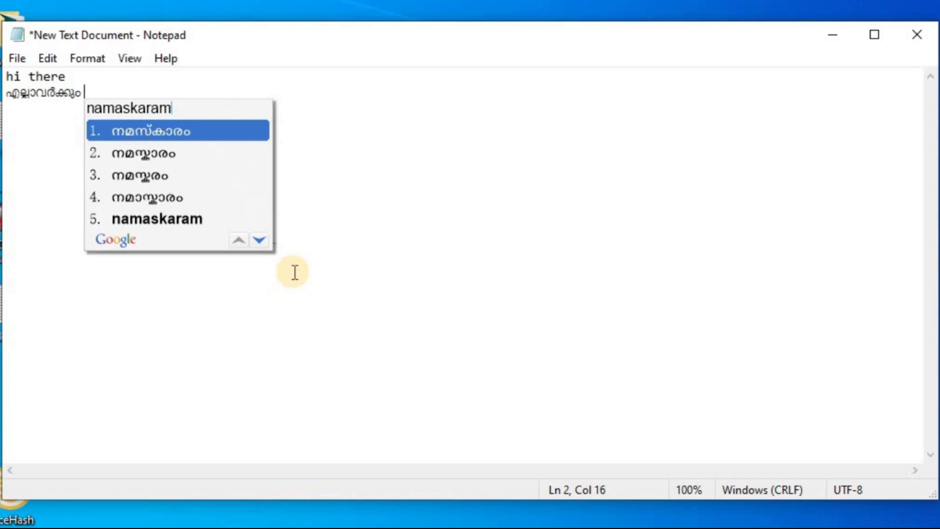
key(Return)
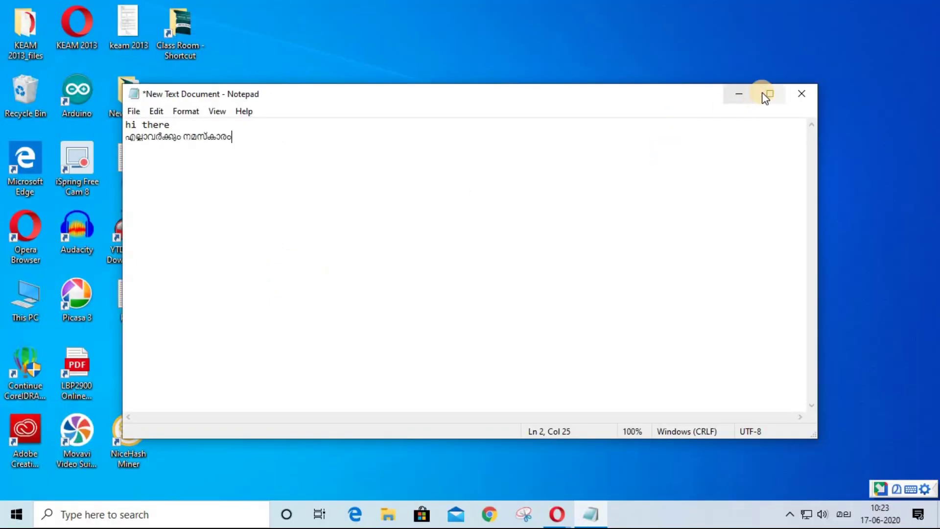
click(875, 35)
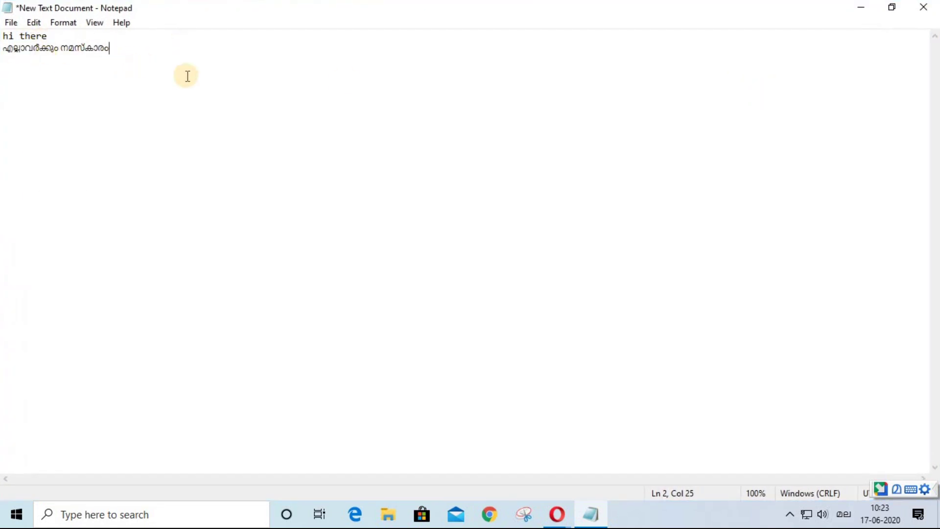
click(901, 14)
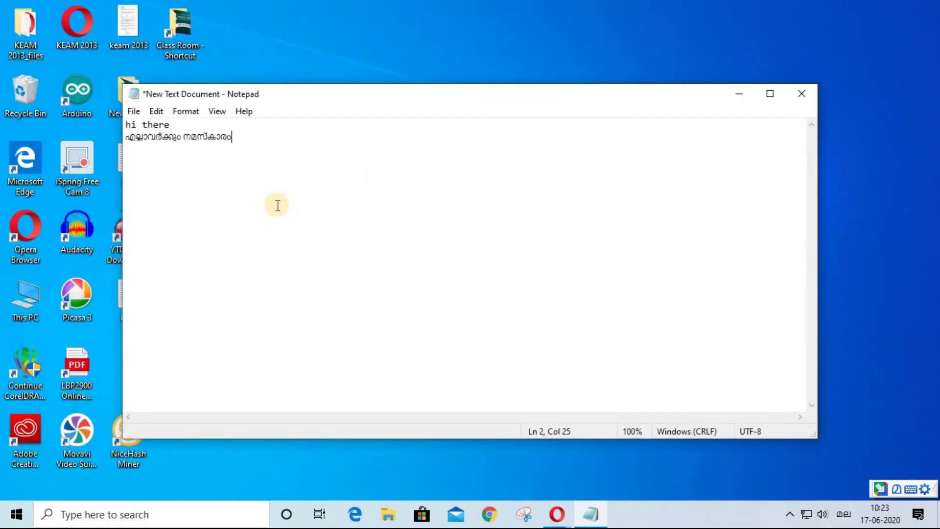
Examine the Google Input Tools options for switching language, fonts, page size and user dictionary, plus its list of input languages.
click(927, 493)
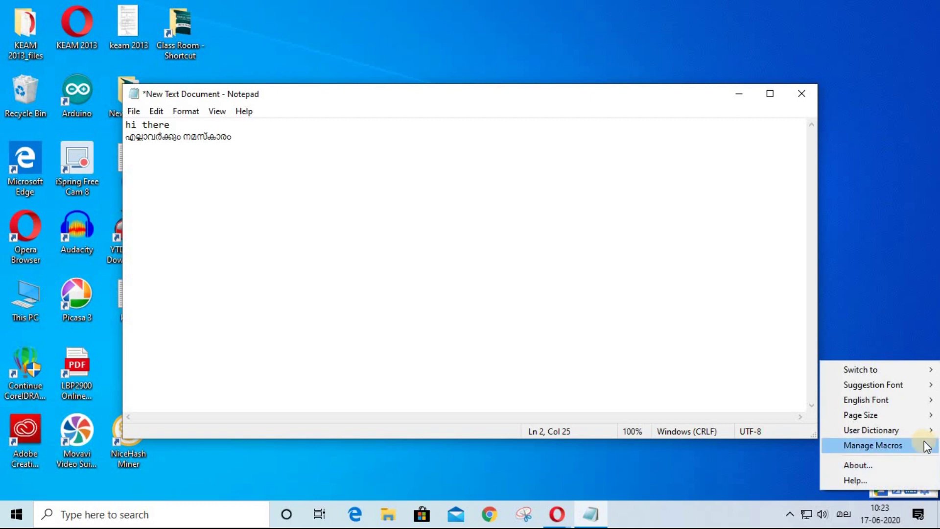
mouse_move(901, 372)
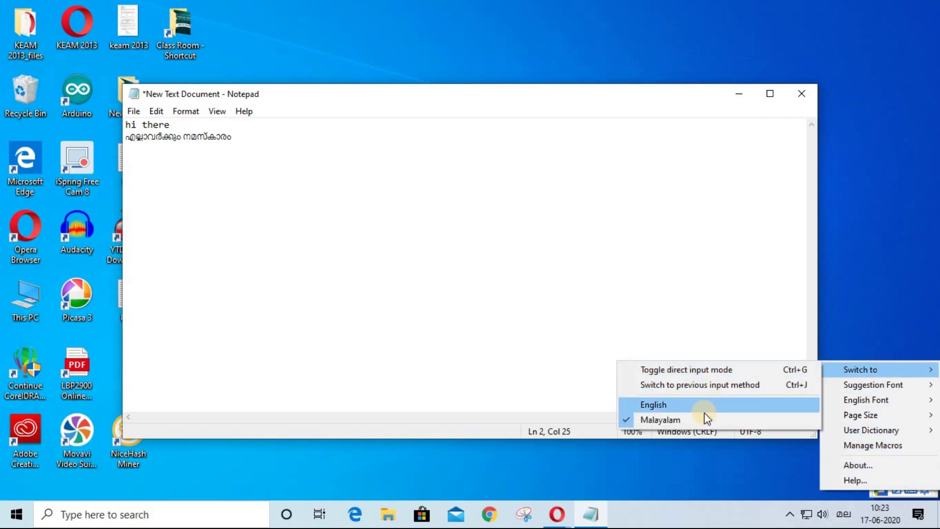
mouse_move(858, 387)
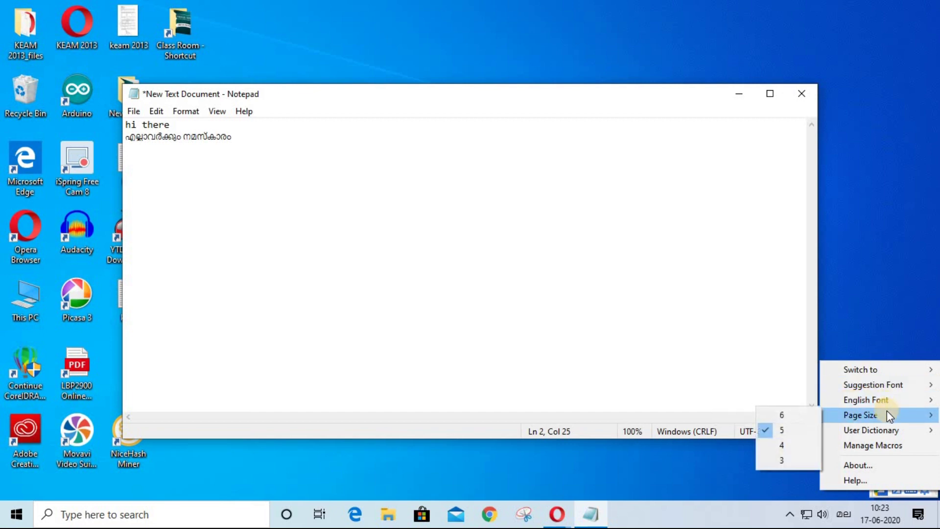
mouse_move(890, 429)
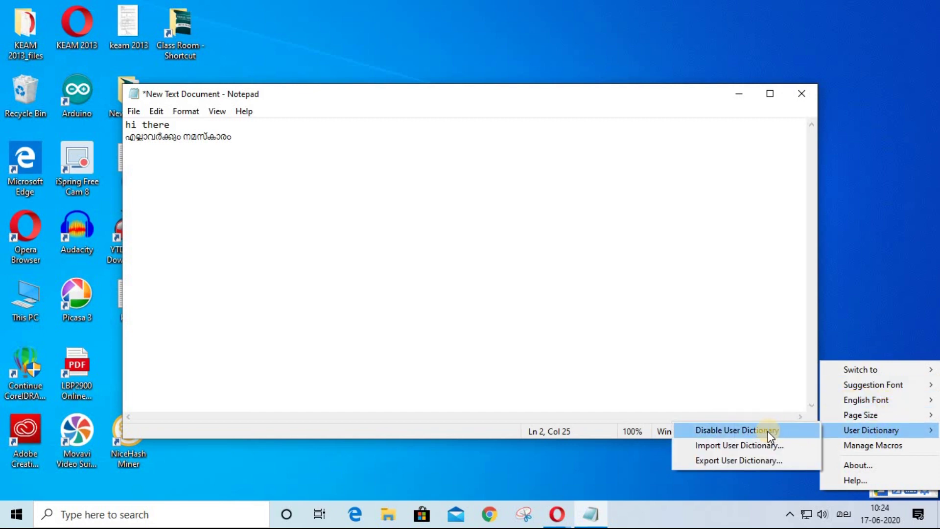
click(894, 495)
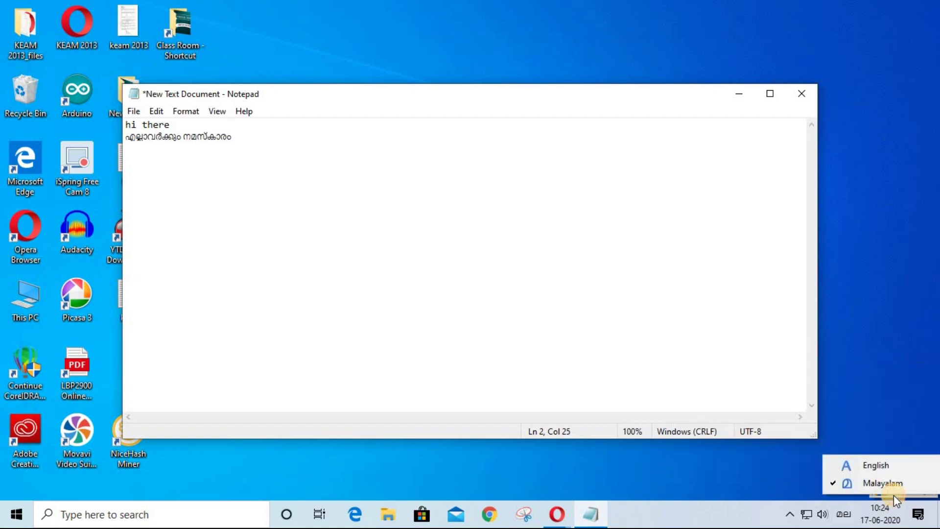
Switch the input language to English (United States) with the United Kingdom keyboard and write "hello" on the third line.
click(842, 513)
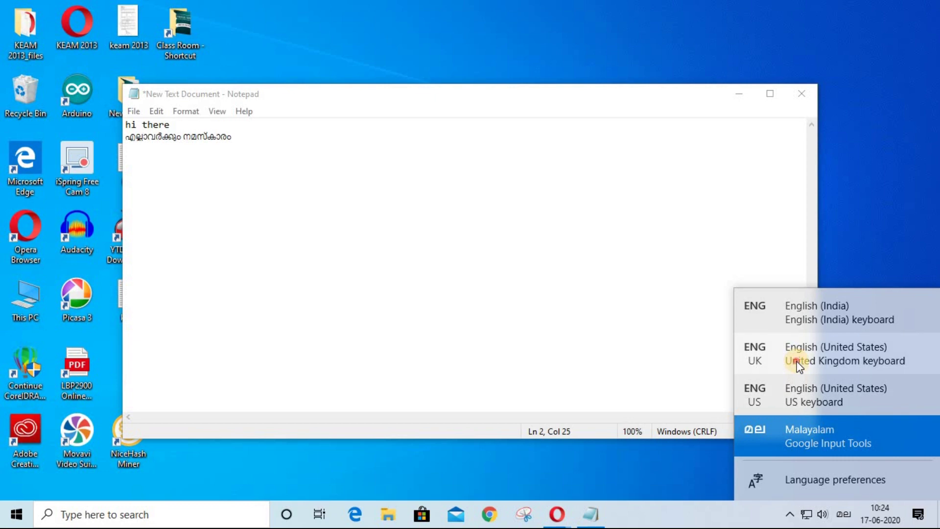
click(800, 365)
double_click(142, 176)
click(263, 159)
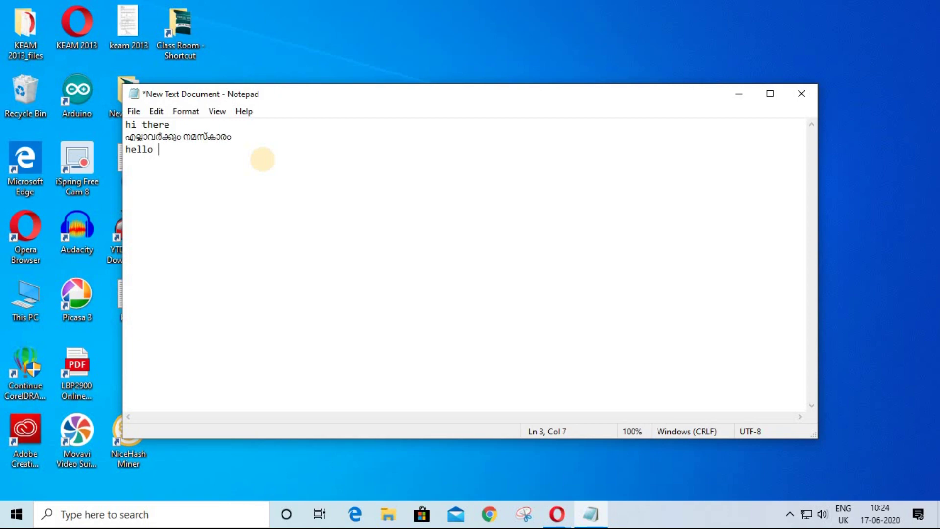
click(843, 513)
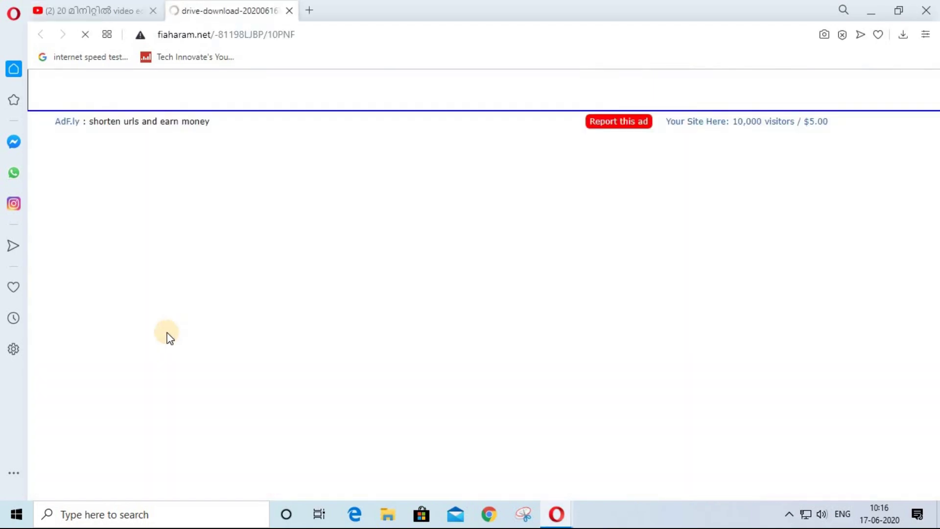
click(864, 96)
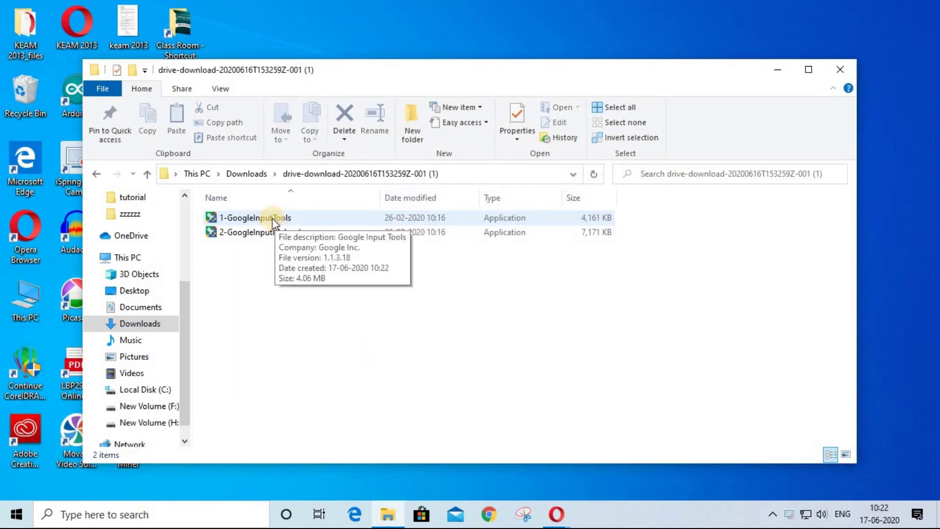
double_click(273, 218)
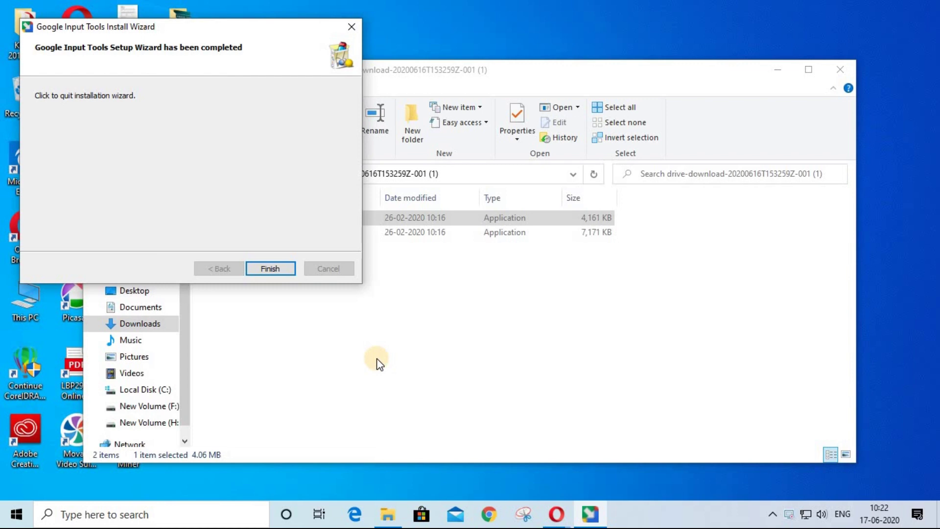
click(271, 268)
click(268, 233)
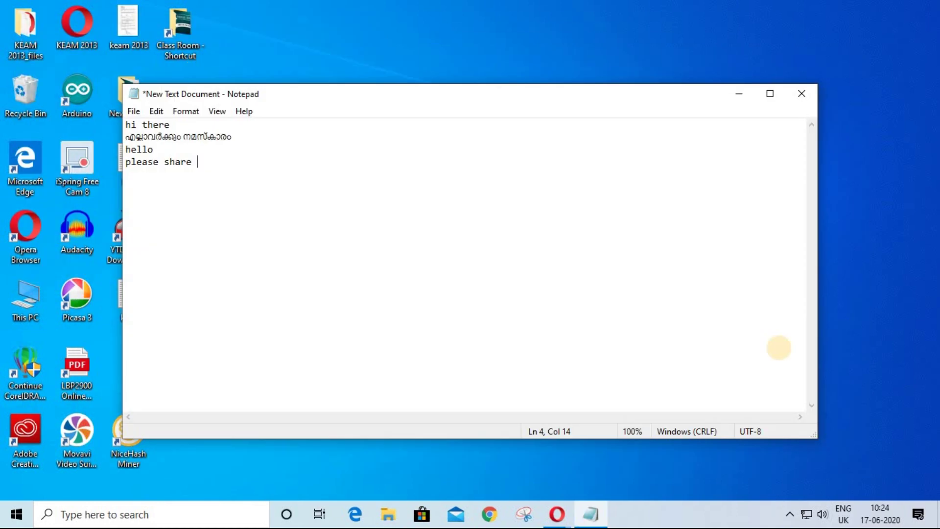
Write "please share subscribe" on the fourth line.
text(subscribe)
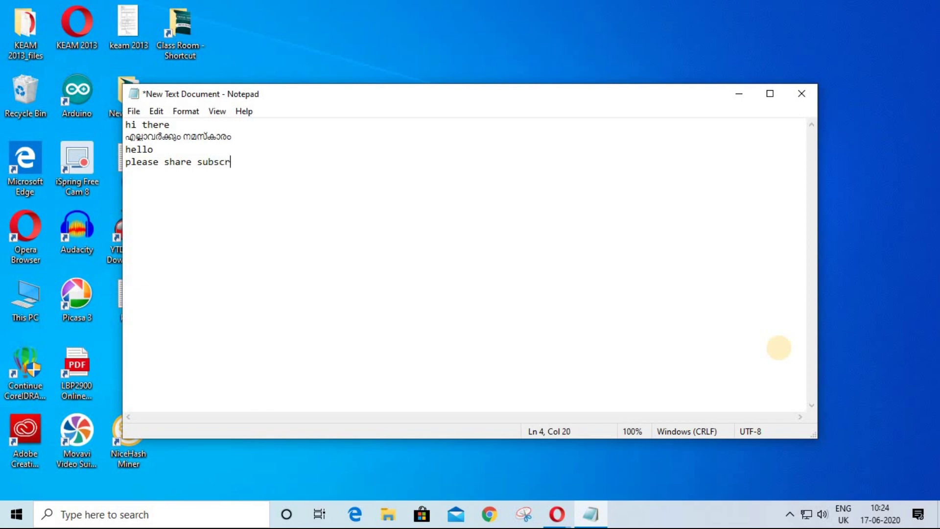